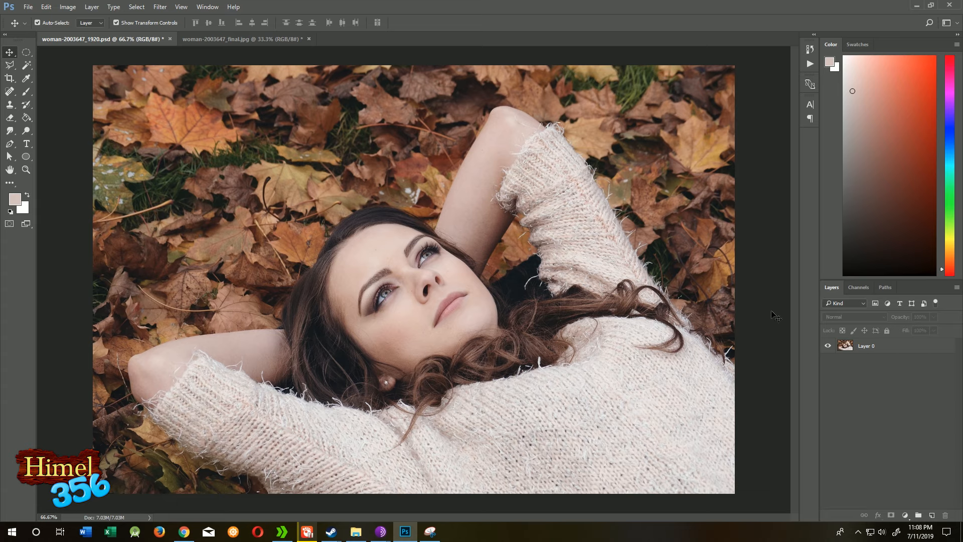
Add a Selective Color adjustment layer, set Cyan to -100% for the Reds, and compare the image with and without it
left_click(905, 515)
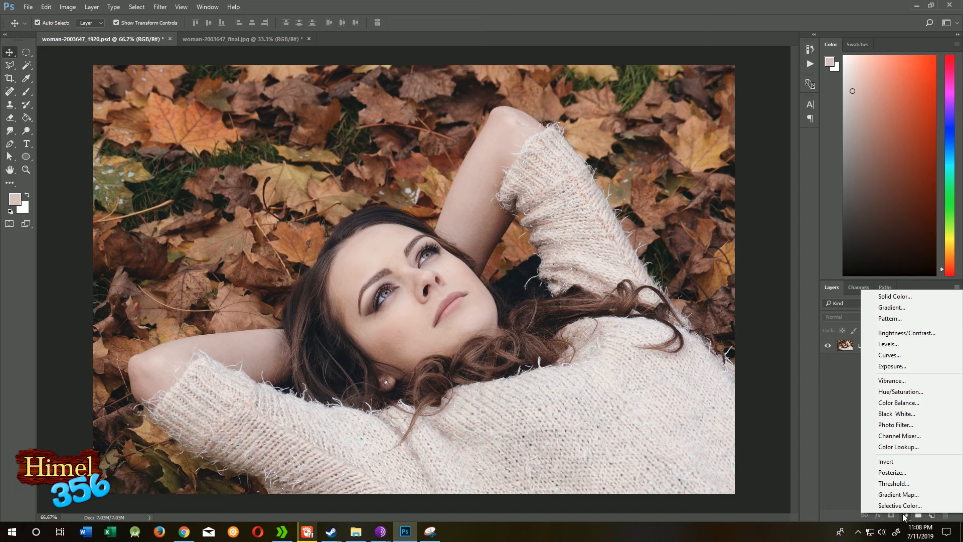
left_click(901, 506)
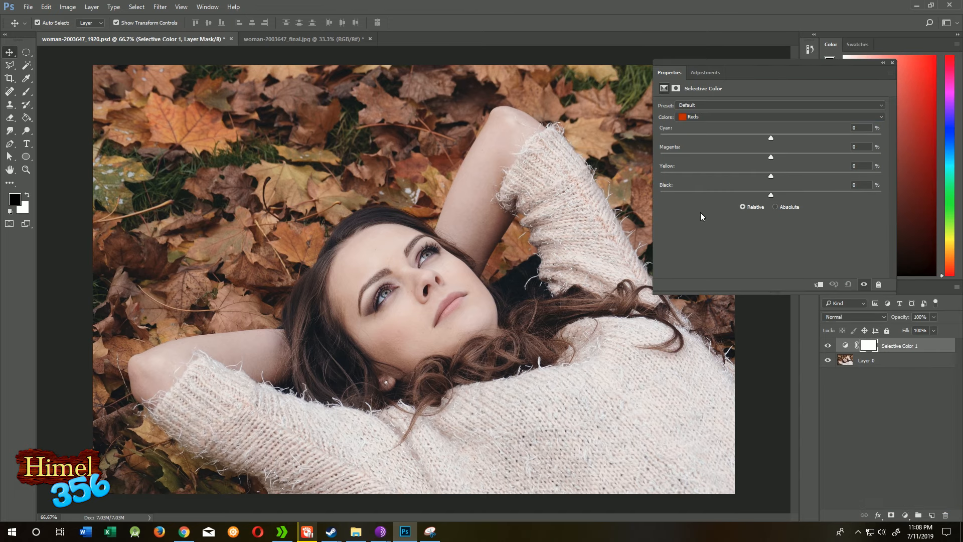
left_click(690, 118)
left_click(689, 119)
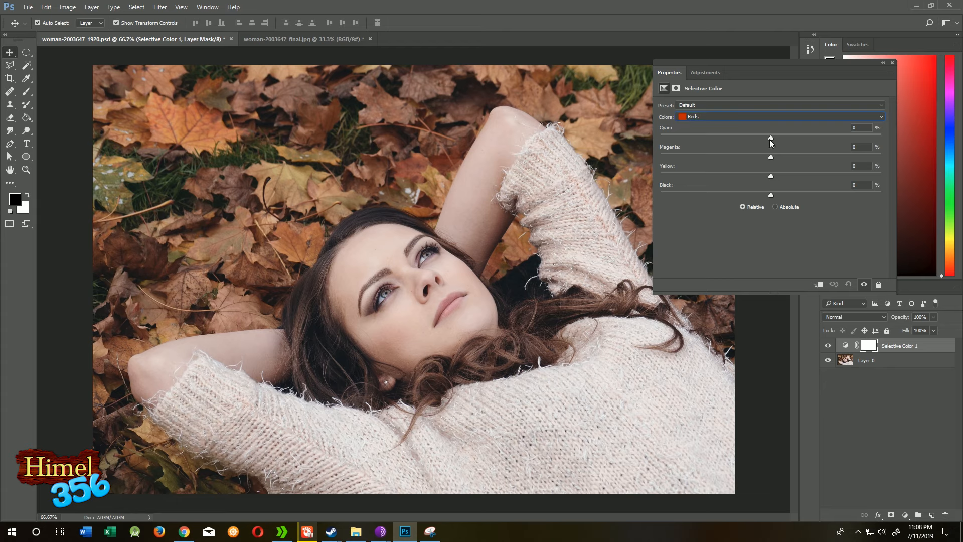
left_click_drag(771, 141, 766, 142)
left_click_drag(686, 141, 648, 140)
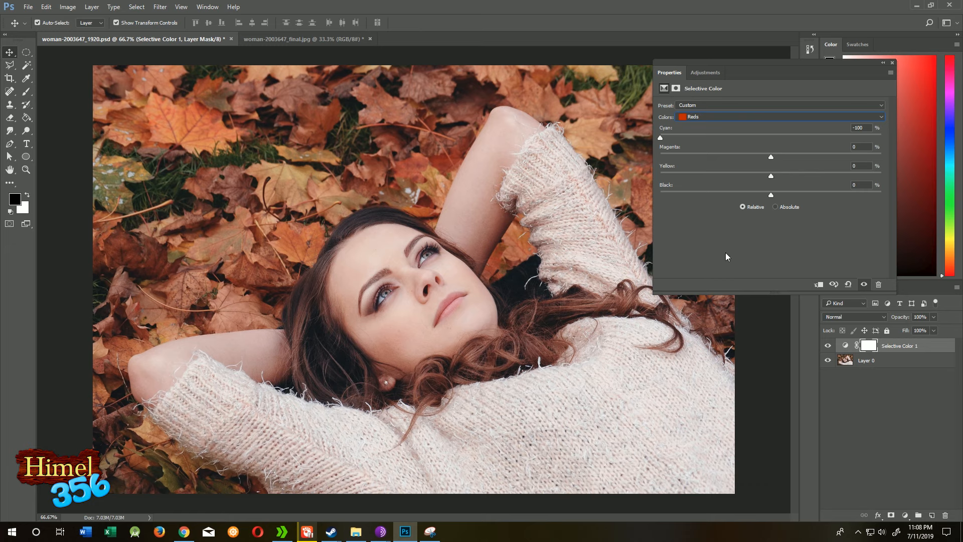
left_click(828, 346)
left_click(828, 346)
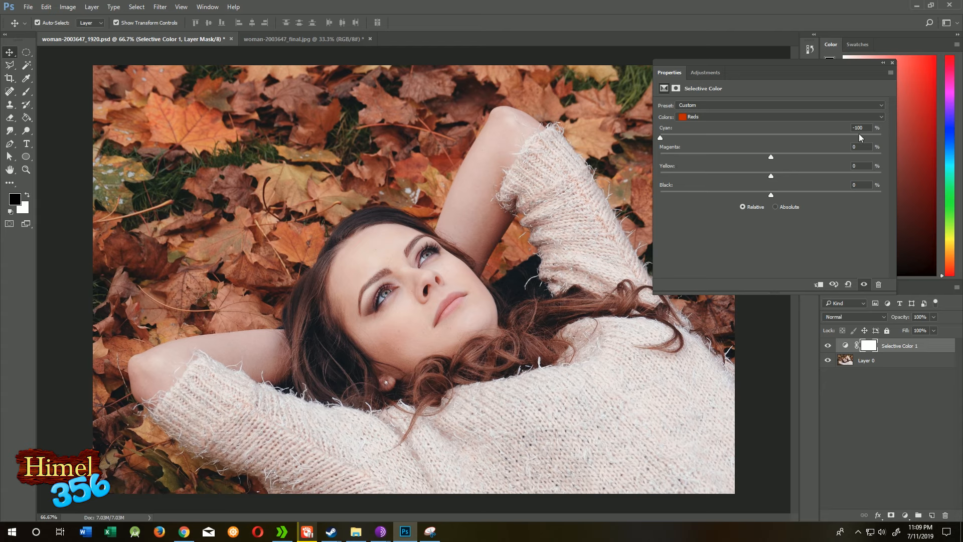
left_click(892, 63)
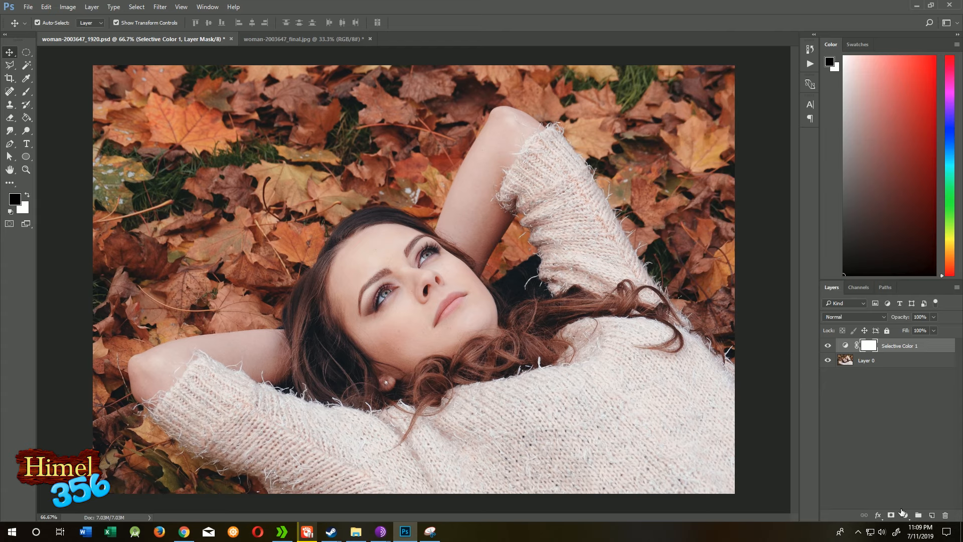
Add a Color Lookup adjustment layer using the NightFromDay.CUBE 3D LUT
left_click(905, 516)
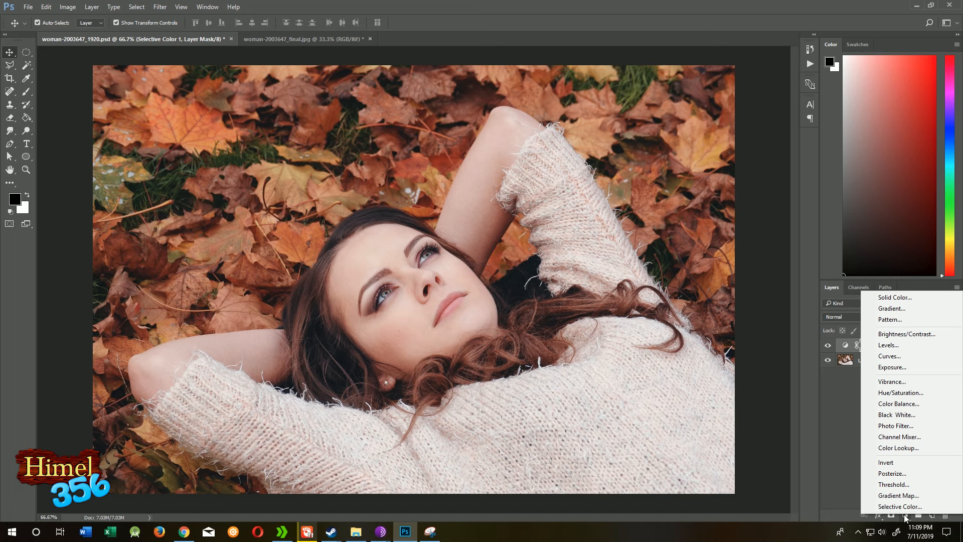
left_click(903, 446)
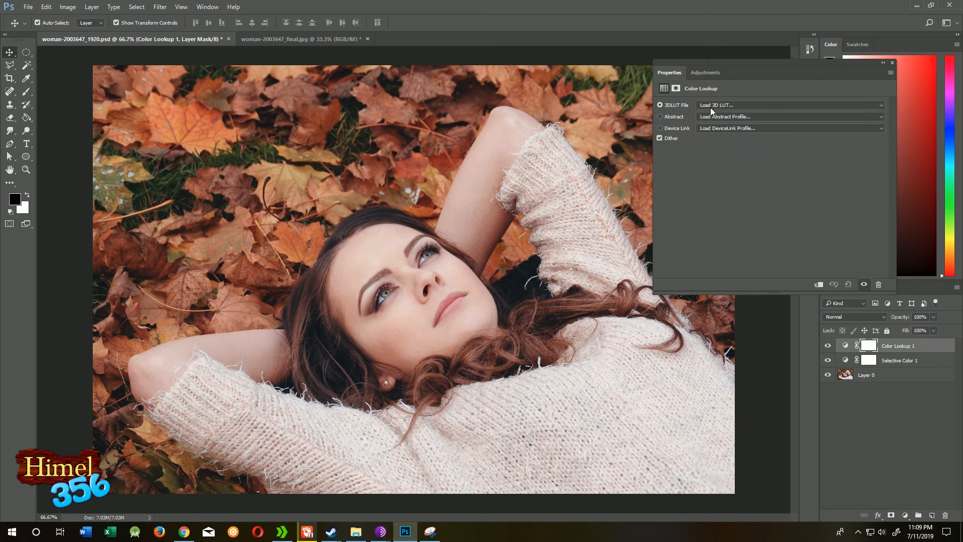
left_click(710, 106)
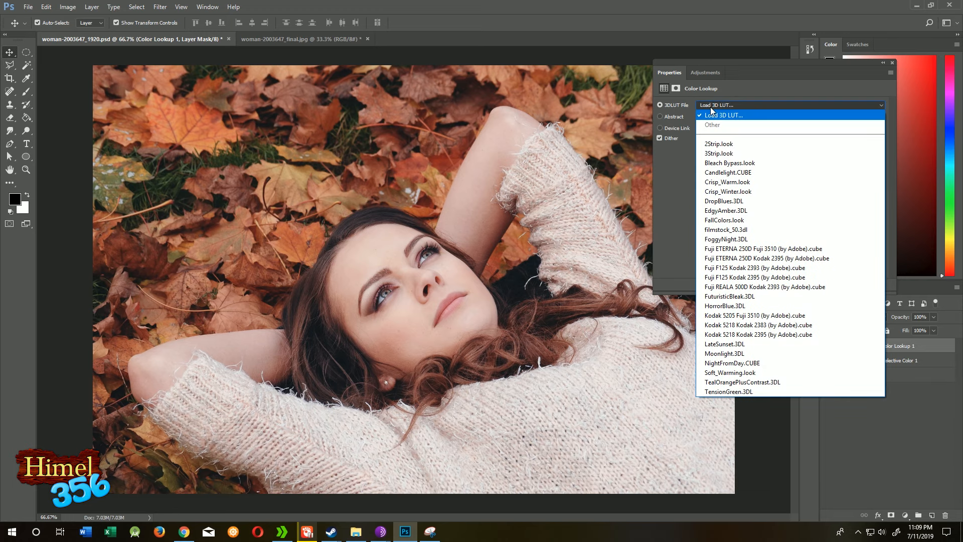
left_click(732, 362)
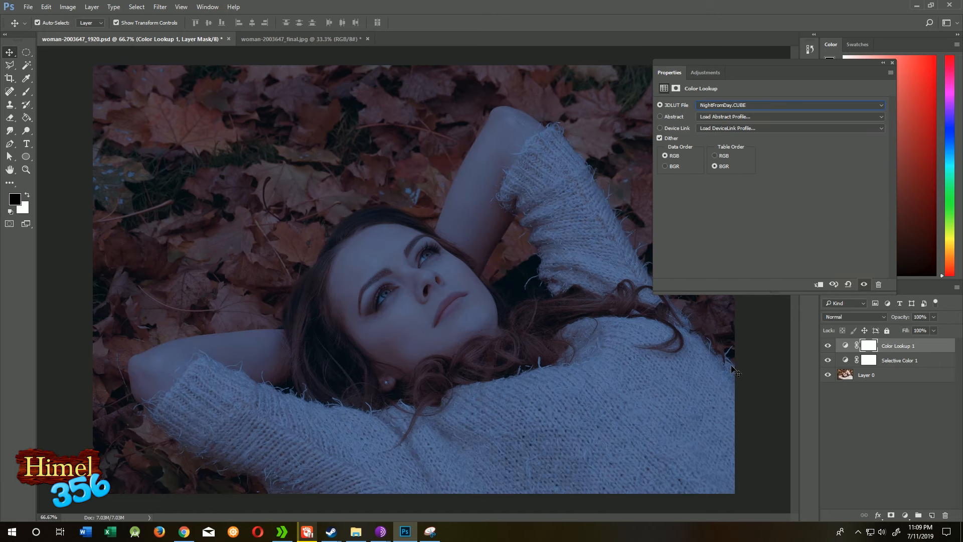
left_click(893, 63)
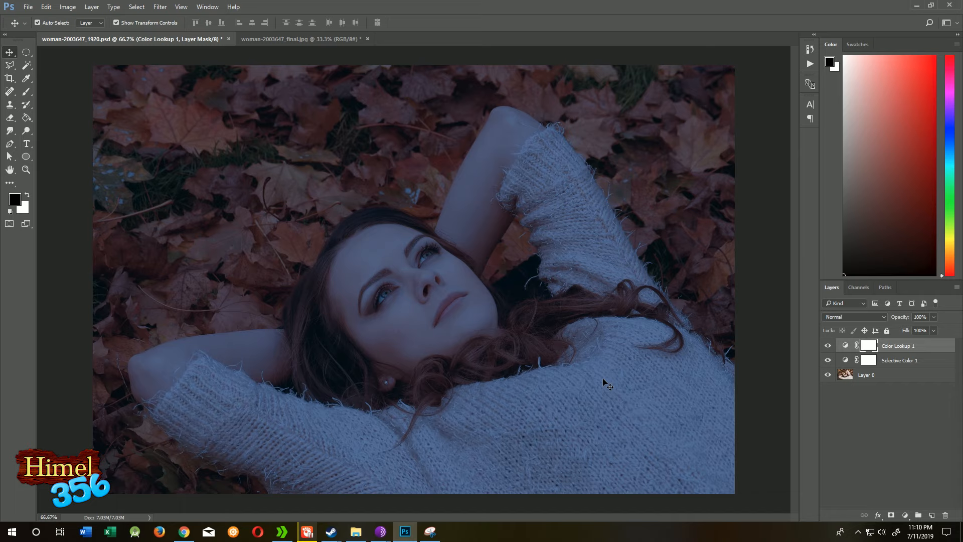
Add a Gradient Map adjustment layer with the Blue 1 preset and set its blend mode to Soft Light
left_click(904, 514)
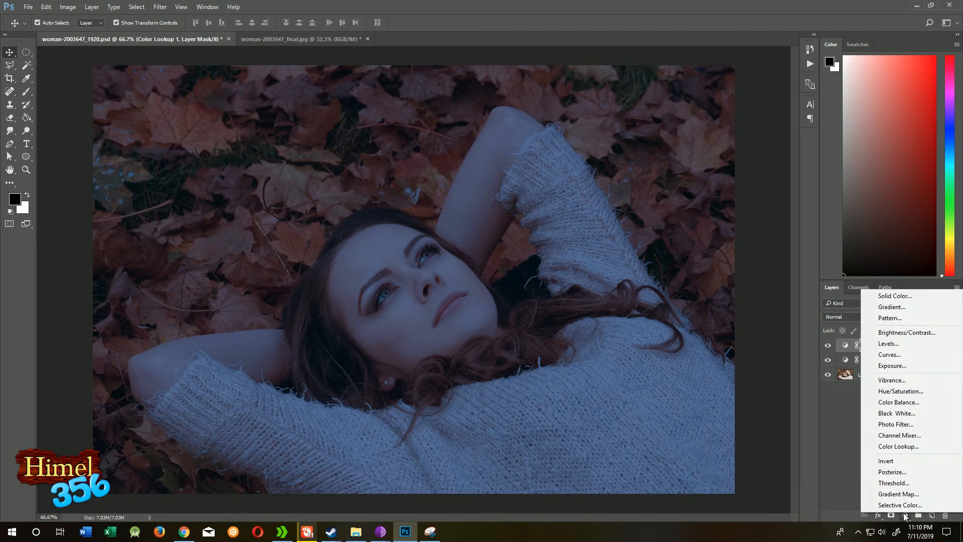
left_click(894, 495)
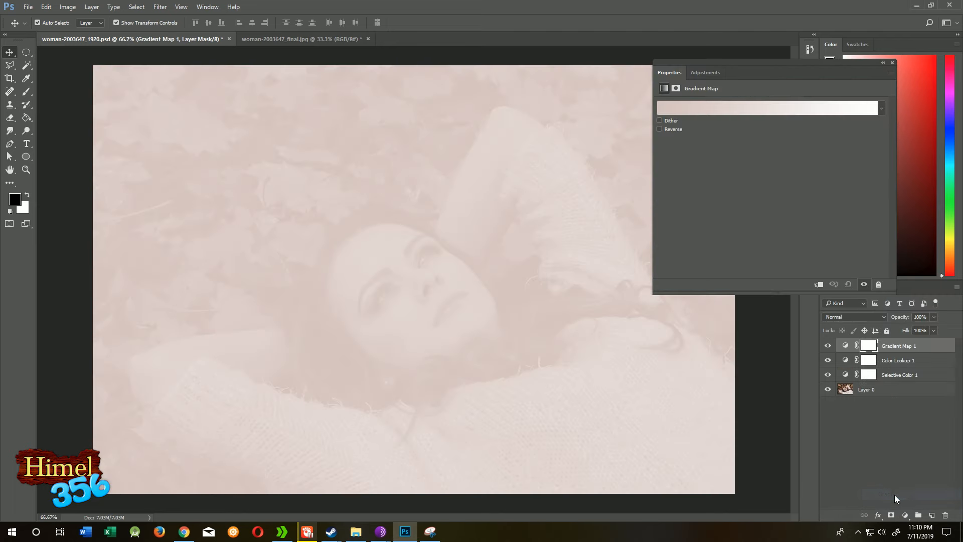
left_click(740, 107)
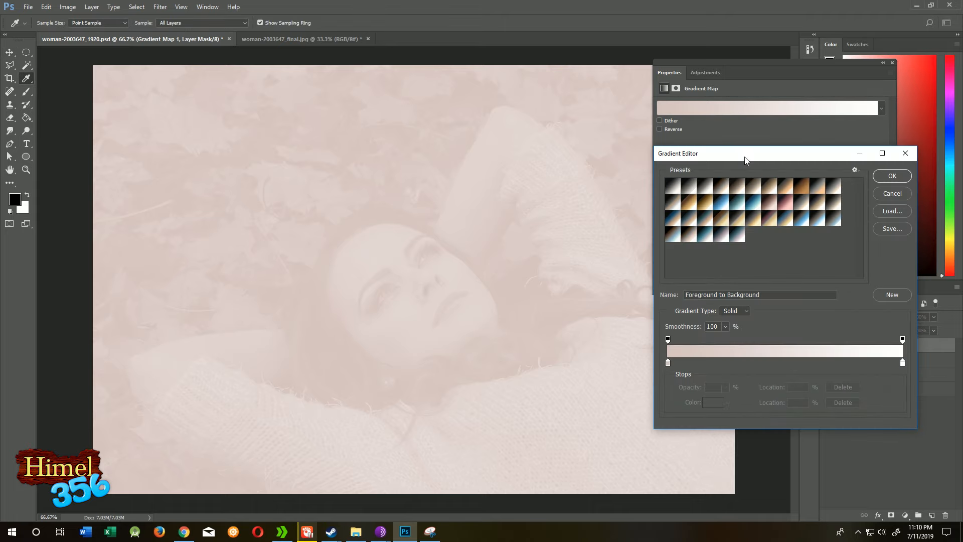
left_click_drag(745, 157, 627, 150)
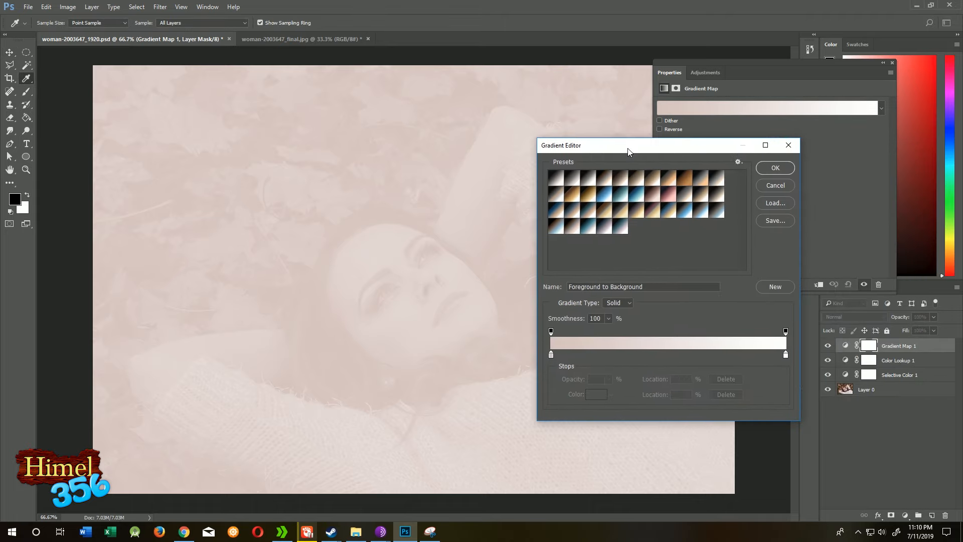
left_click(603, 195)
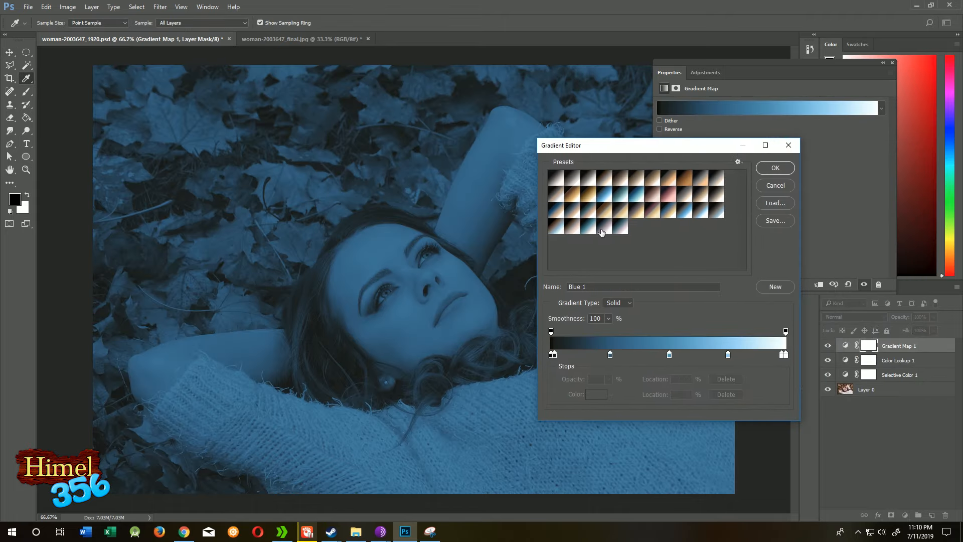
left_click(620, 196)
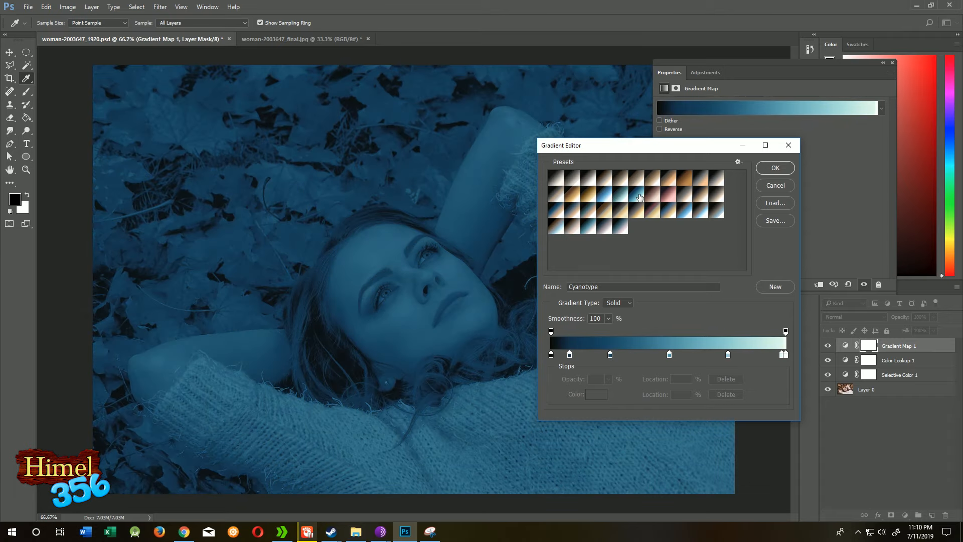
left_click(603, 195)
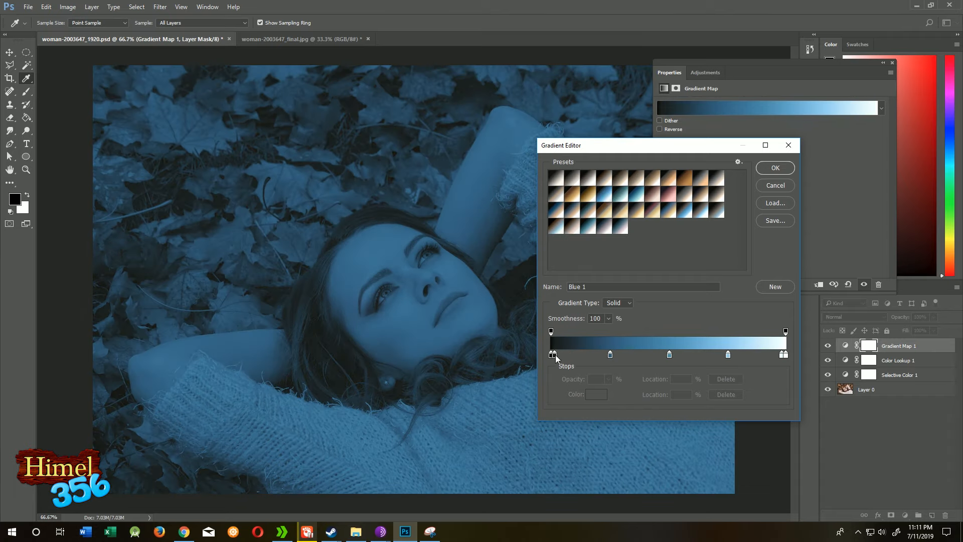
left_click(780, 171)
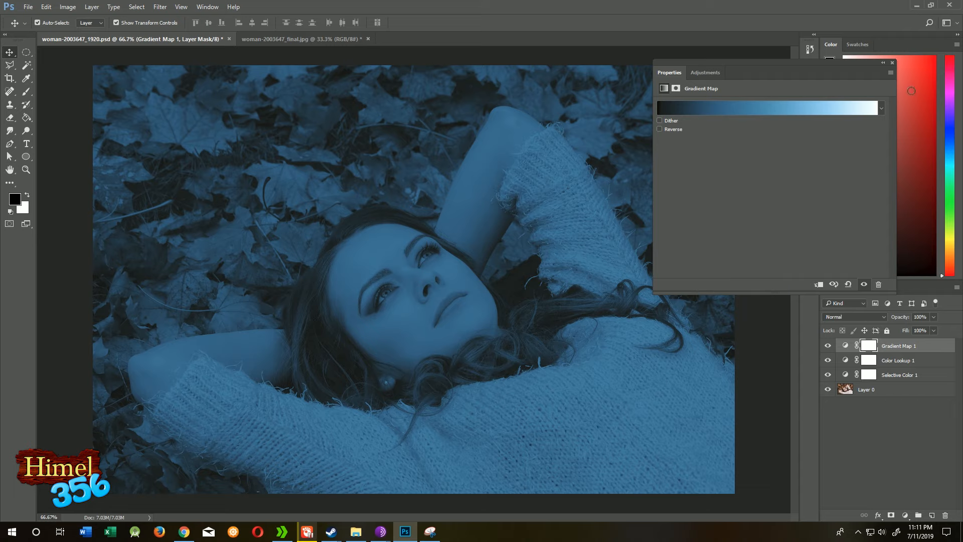
left_click(891, 63)
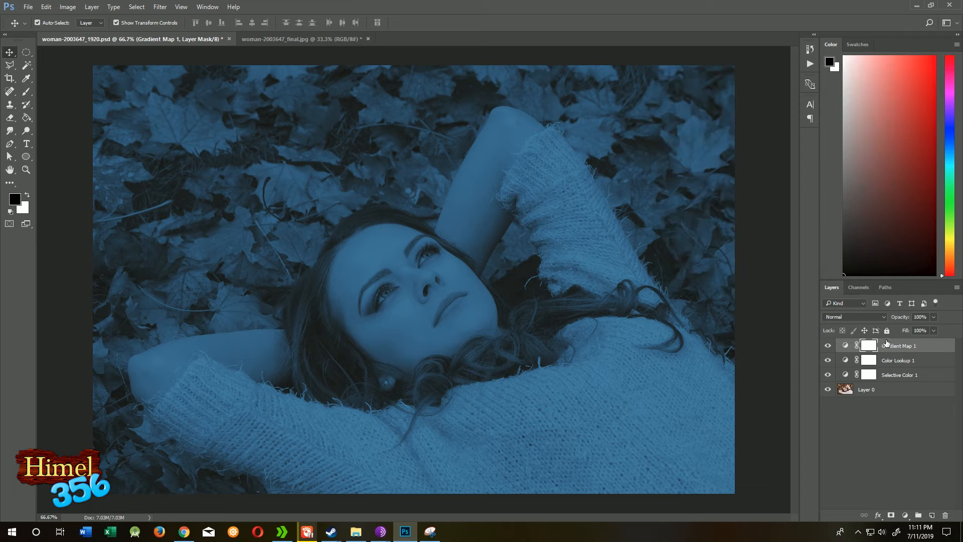
left_click(882, 316)
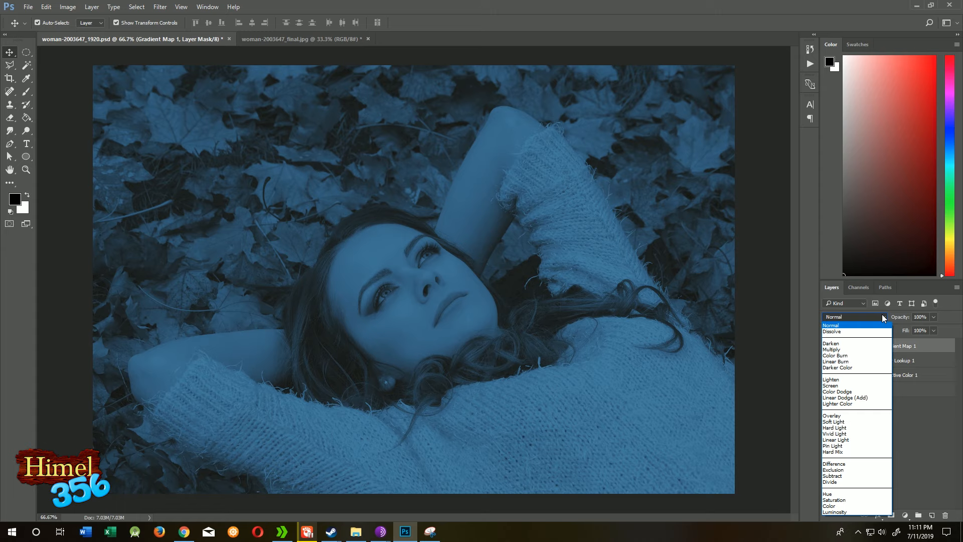
left_click(841, 422)
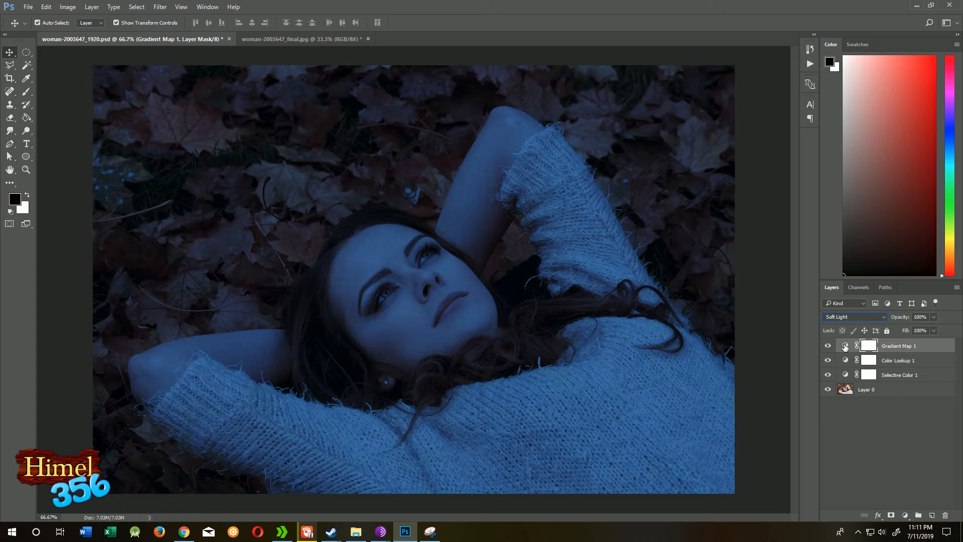
Edit the Gradient Map's gradient, moving the second dark stop to 18% and the dark blue stop to 32%
double_click(845, 346)
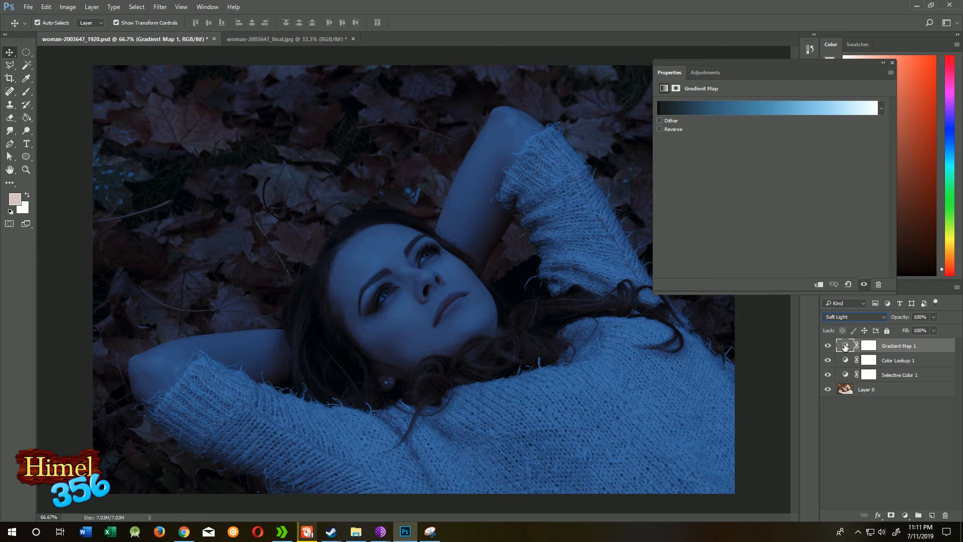
left_click(767, 106)
left_click_drag(658, 147, 712, 81)
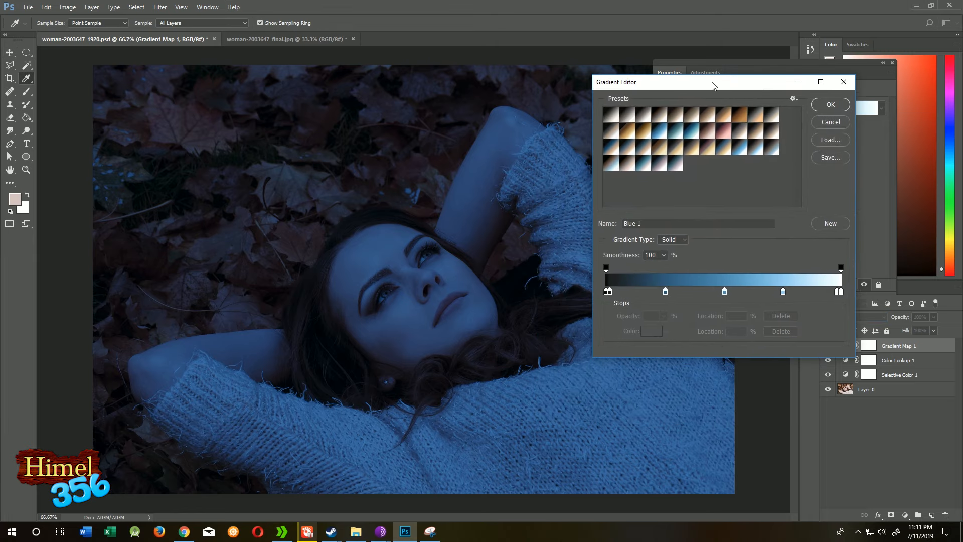
left_click(609, 292)
left_click(609, 291)
left_click_drag(611, 293, 649, 292)
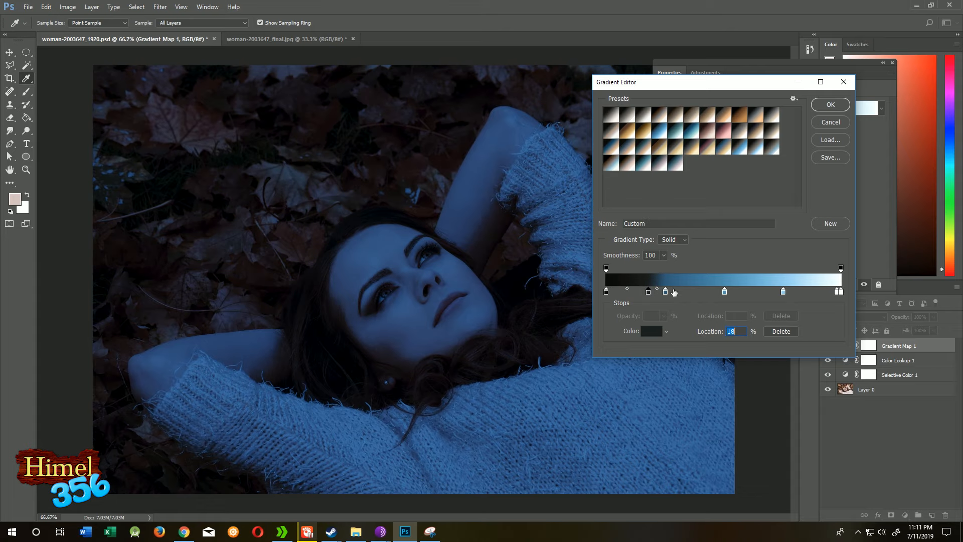
left_click(666, 291)
left_click_drag(668, 291, 680, 291)
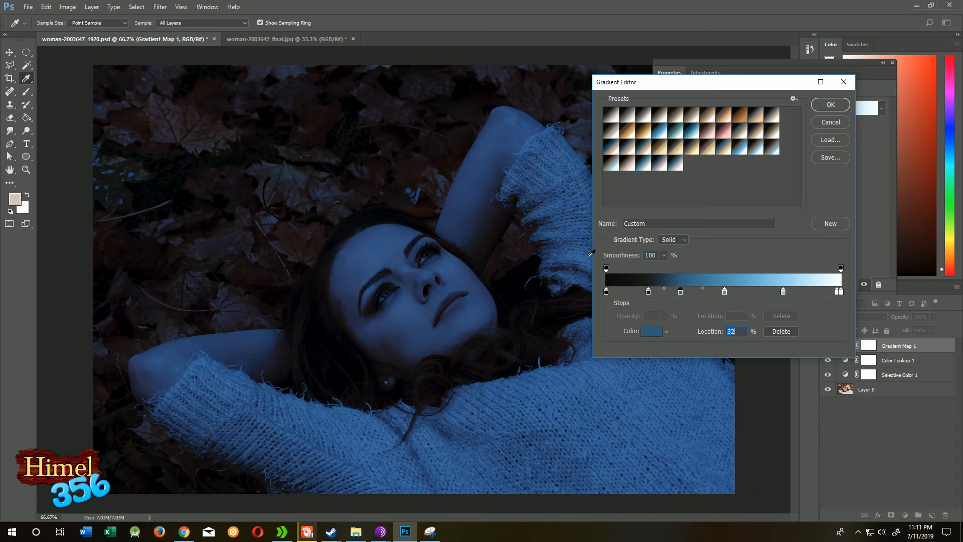
left_click(832, 108)
left_click(892, 63)
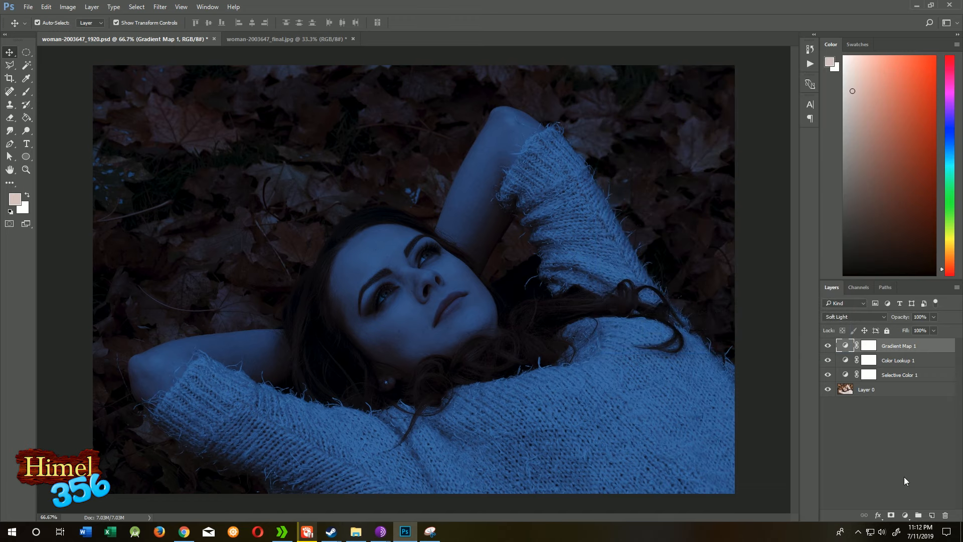
Add a Curves adjustment layer above the Gradient Map and move its black point slightly inward to deepen the shadows
left_click(906, 515)
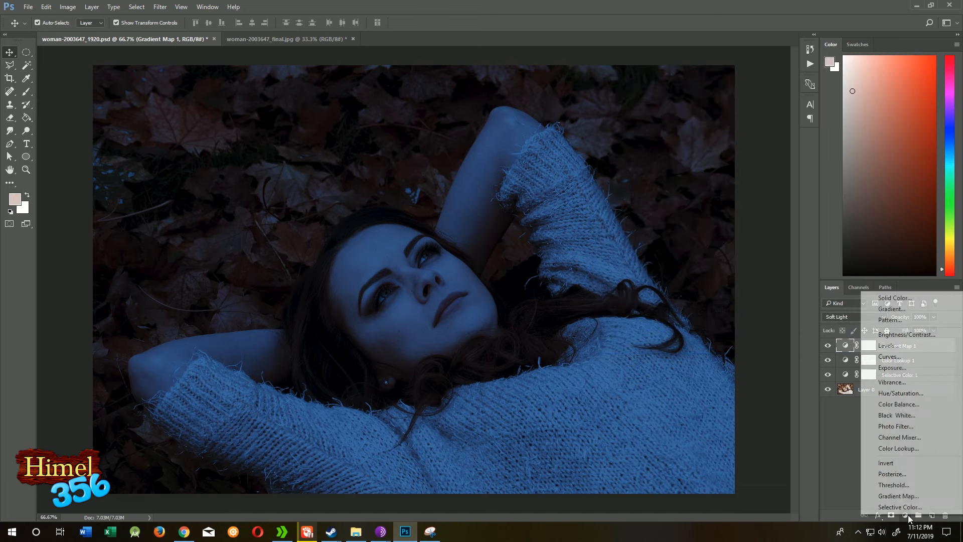
left_click(887, 356)
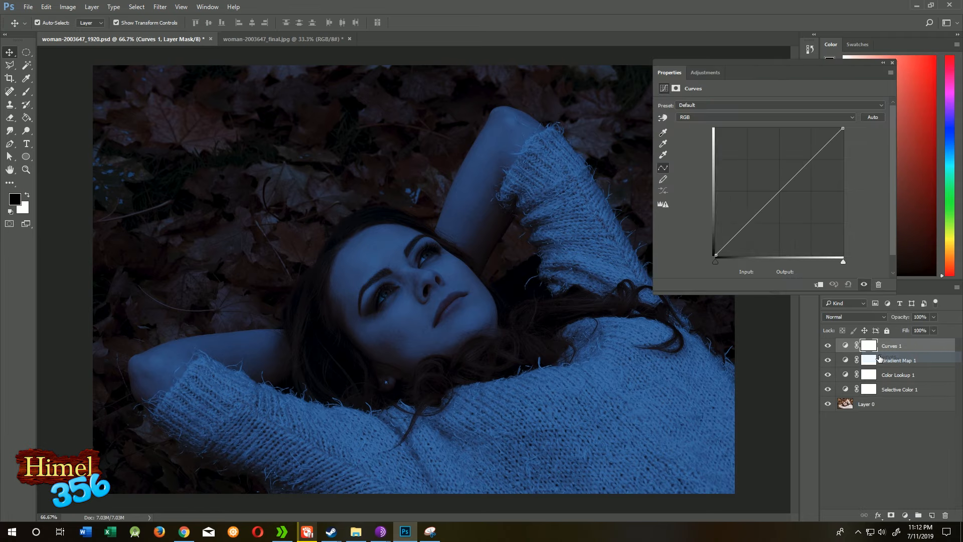
left_click(716, 265)
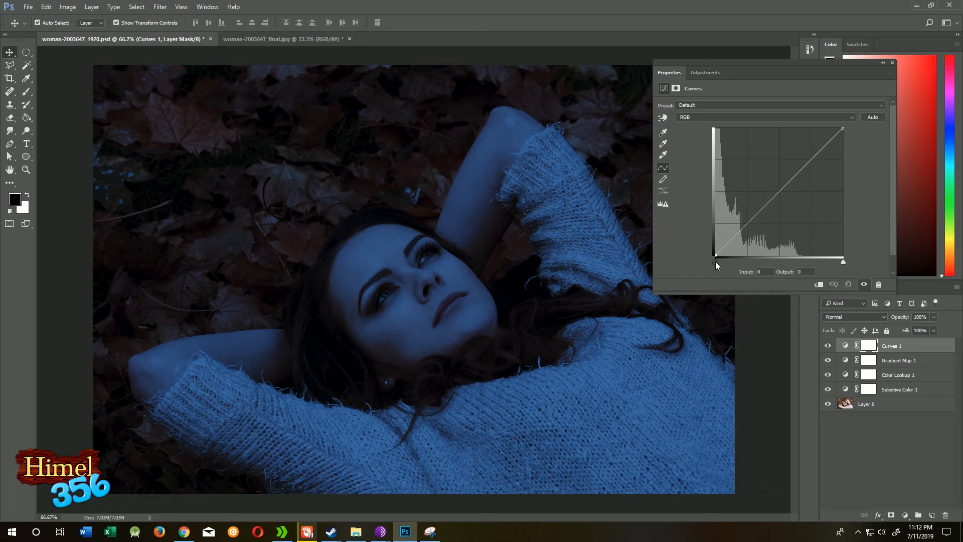
left_click_drag(715, 262, 720, 262)
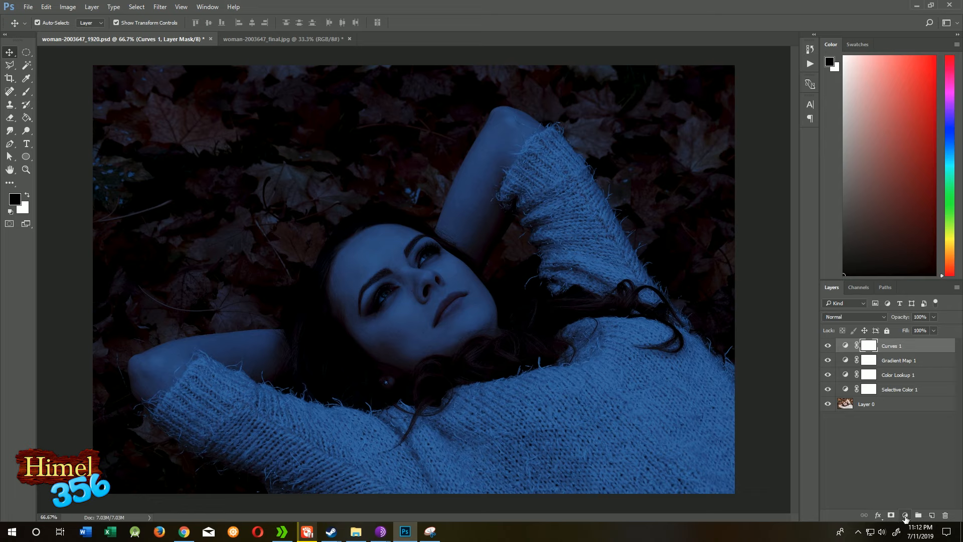
Add a second Curves adjustment layer and move its white point inward to brighten the highlights
left_click(904, 515)
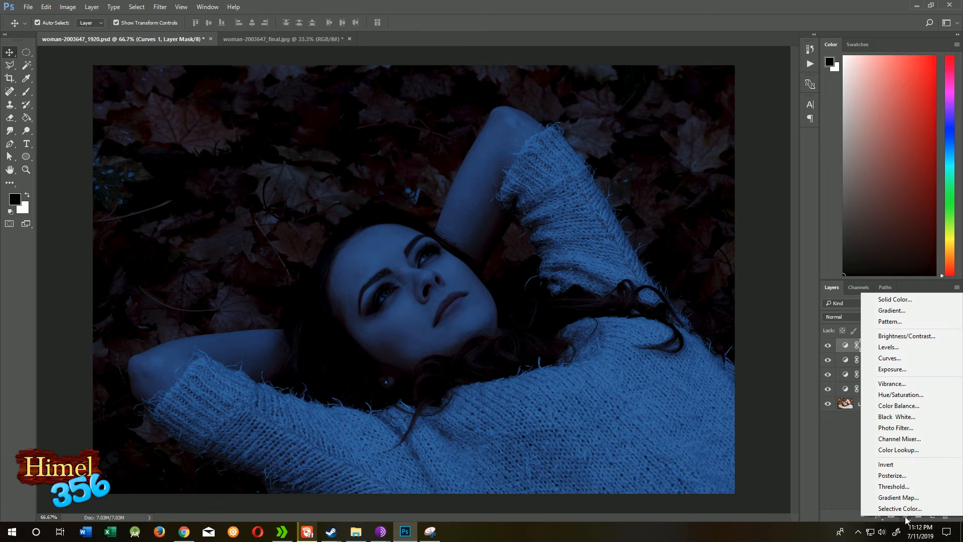
left_click(911, 358)
left_click_drag(843, 262, 792, 261)
left_click(892, 62)
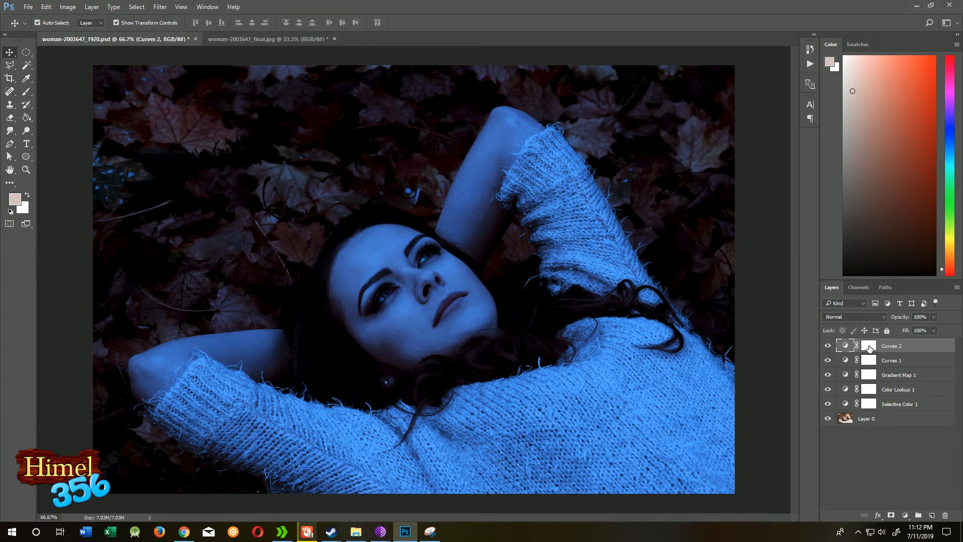
Invert the layer mask of the second Curves layer to black
left_click(869, 348)
key("ctrl+i")
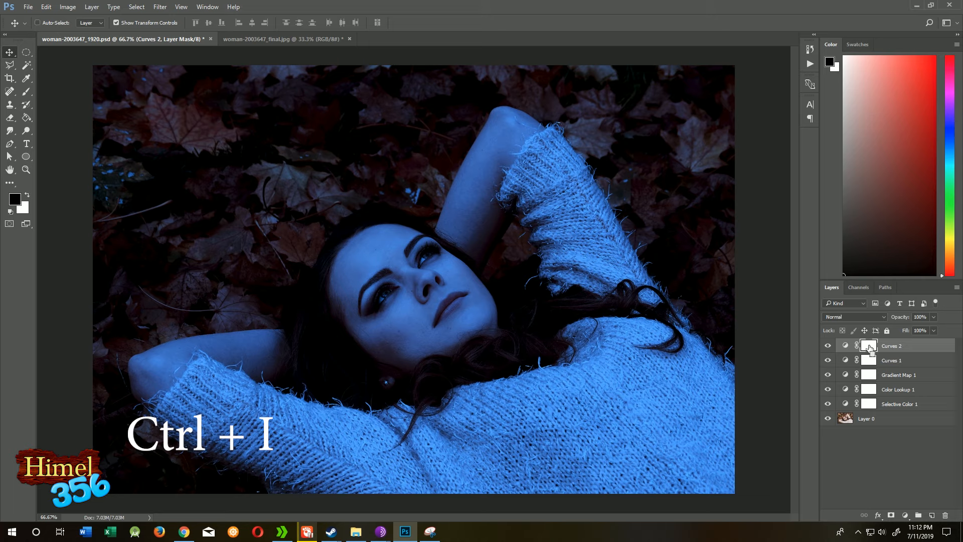
key("ctrl+i")
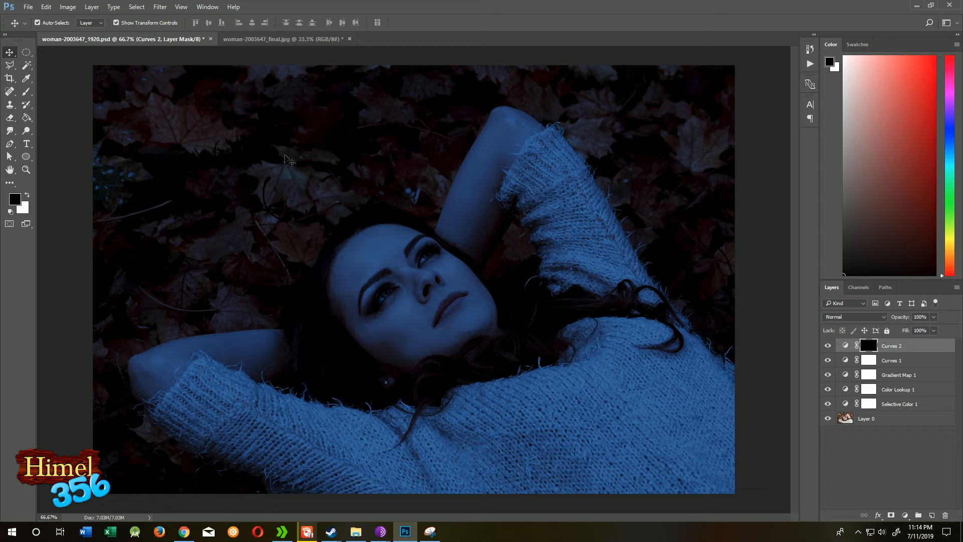
Paint white with a soft 300 px brush on the Curves 2 mask over the leaves above her head and the raised arm
left_click(31, 93)
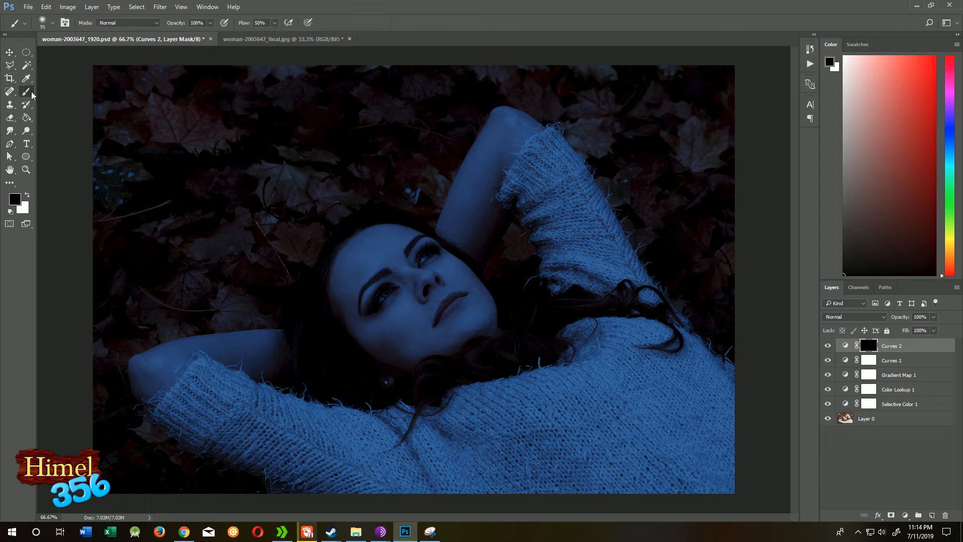
left_click(52, 22)
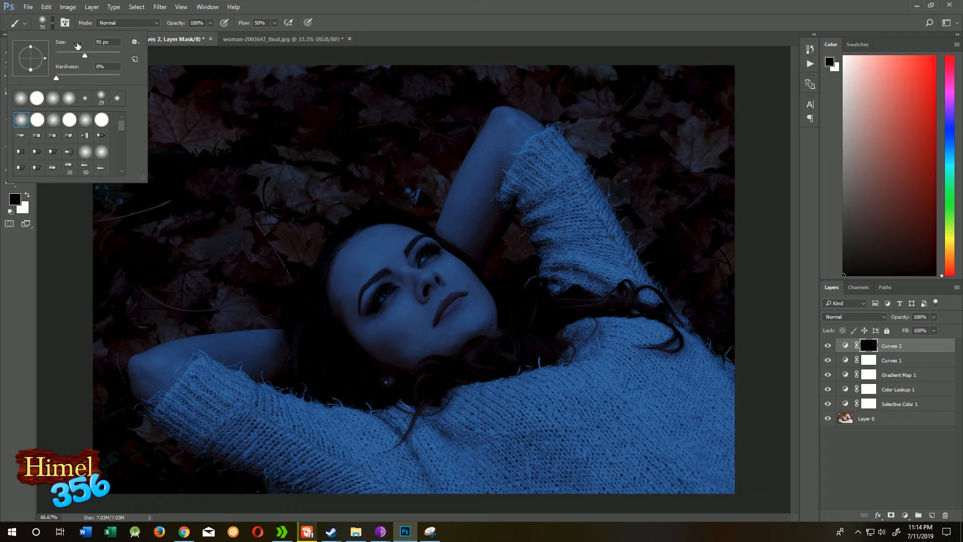
left_click_drag(85, 56, 99, 60)
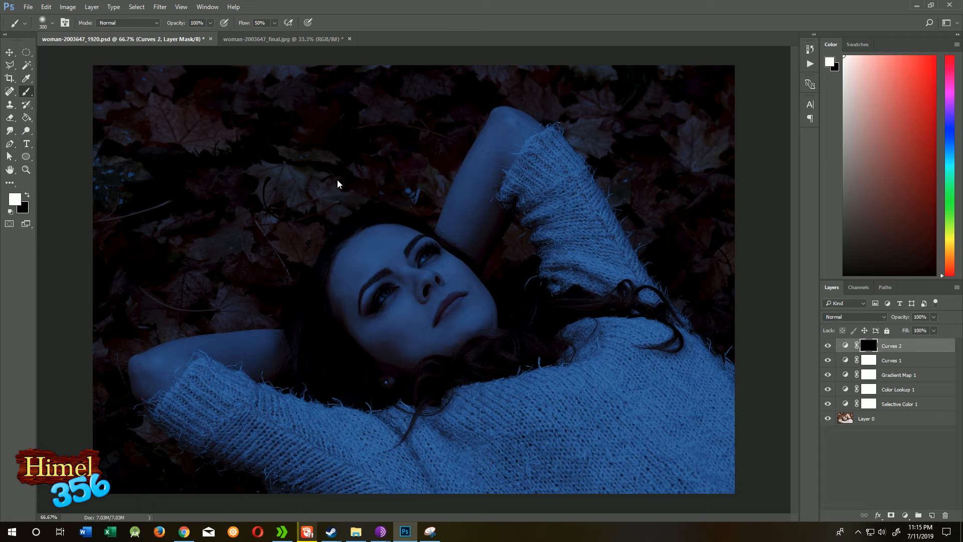
left_click(338, 184)
left_click(370, 194)
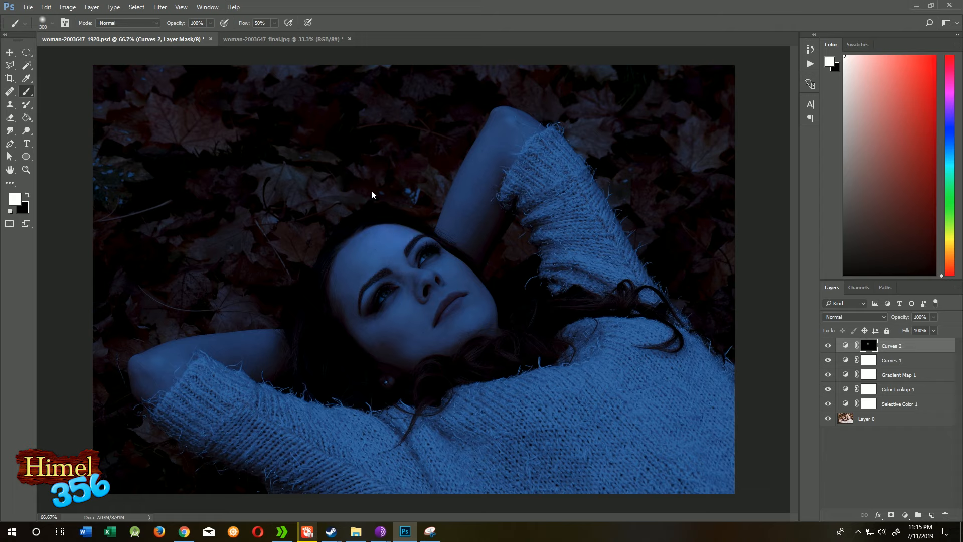
left_click(397, 202)
left_click(427, 218)
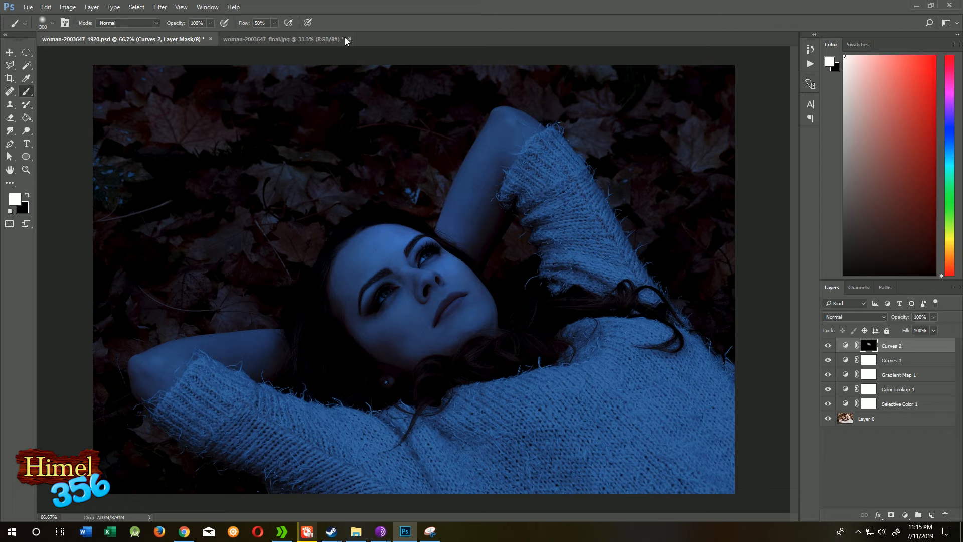
left_click(469, 95)
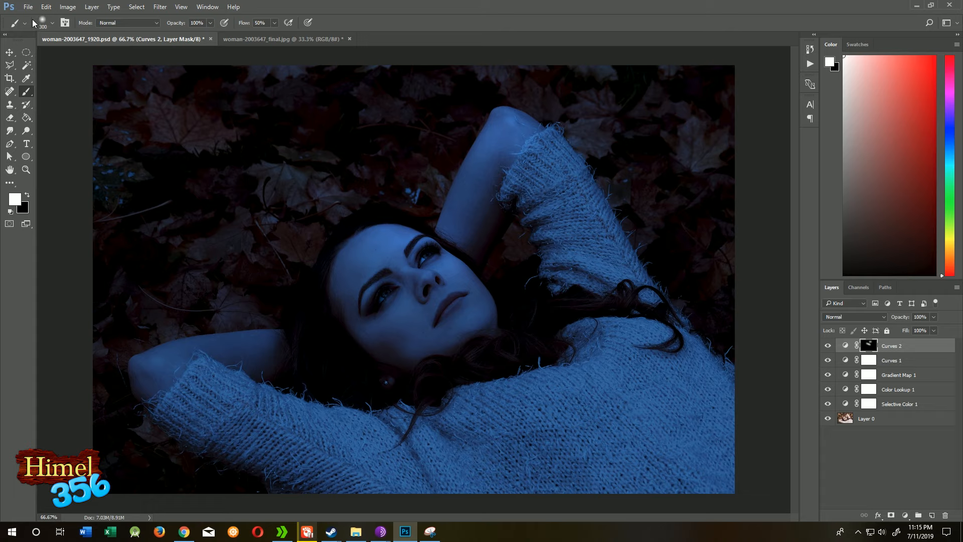
Enlarge the soft brush to 495 px and paint white on the Curves 2 mask over the leaves behind her head
left_click(45, 25)
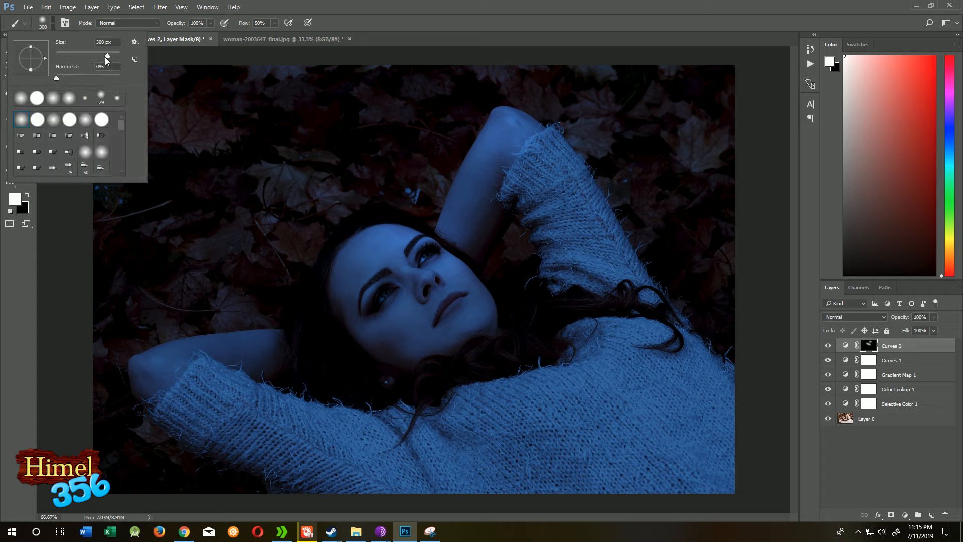
left_click_drag(106, 60, 113, 61)
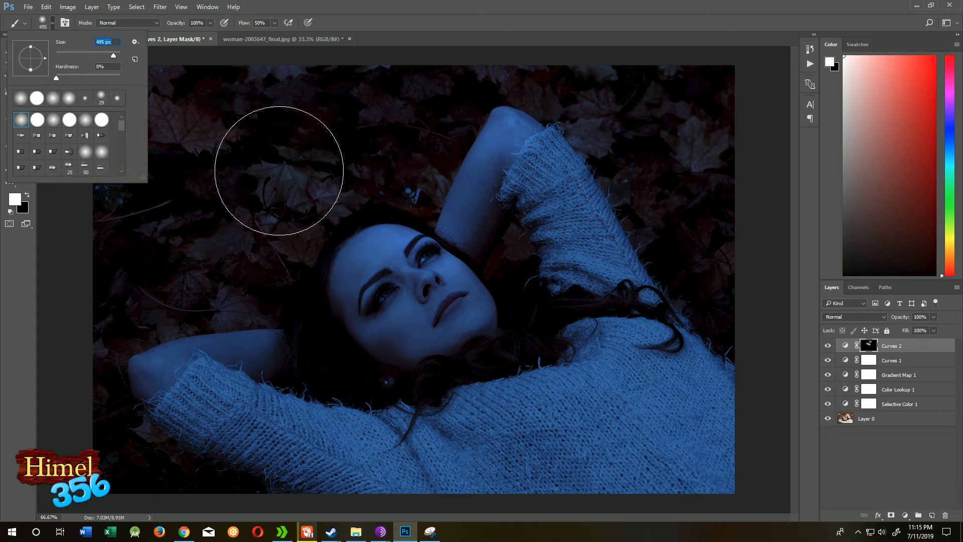
left_click_drag(279, 171, 171, 129)
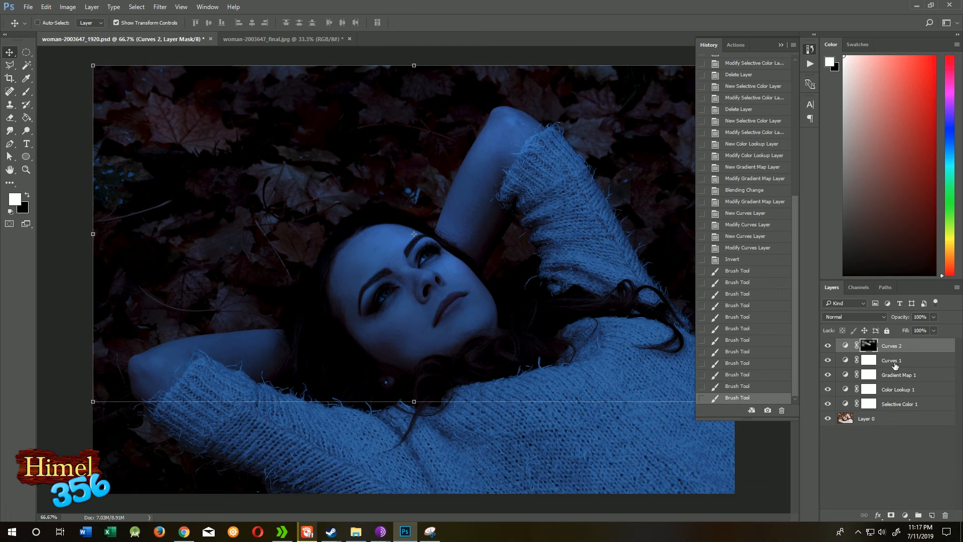
Group the five adjustment layers above the photo, and hide and reshow the group to compare the edit with the original
left_click(894, 365, "ctrl")
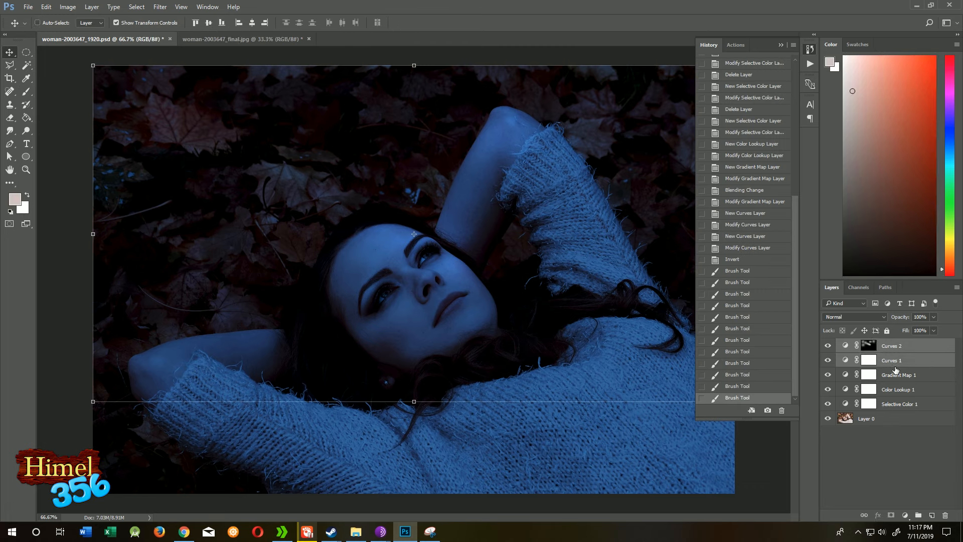
left_click(895, 379, "ctrl")
left_click(893, 391, "ctrl")
left_click(890, 403, "ctrl")
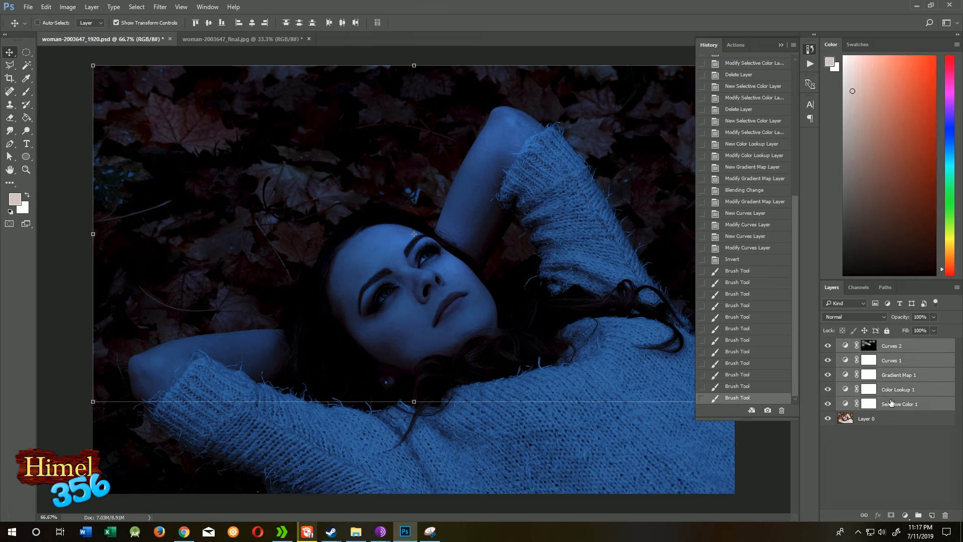
key("ctrl+g")
left_click(691, 210)
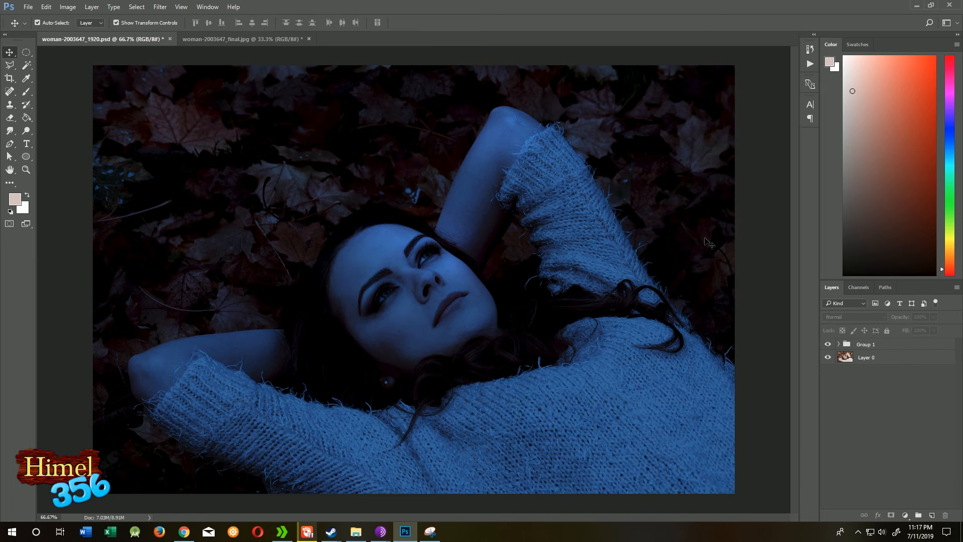
left_click(828, 345)
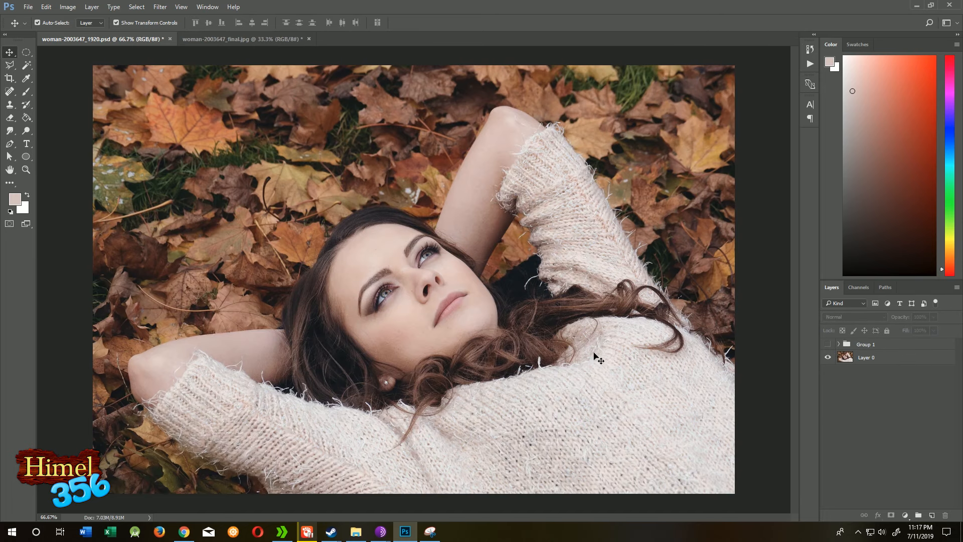
left_click(828, 344)
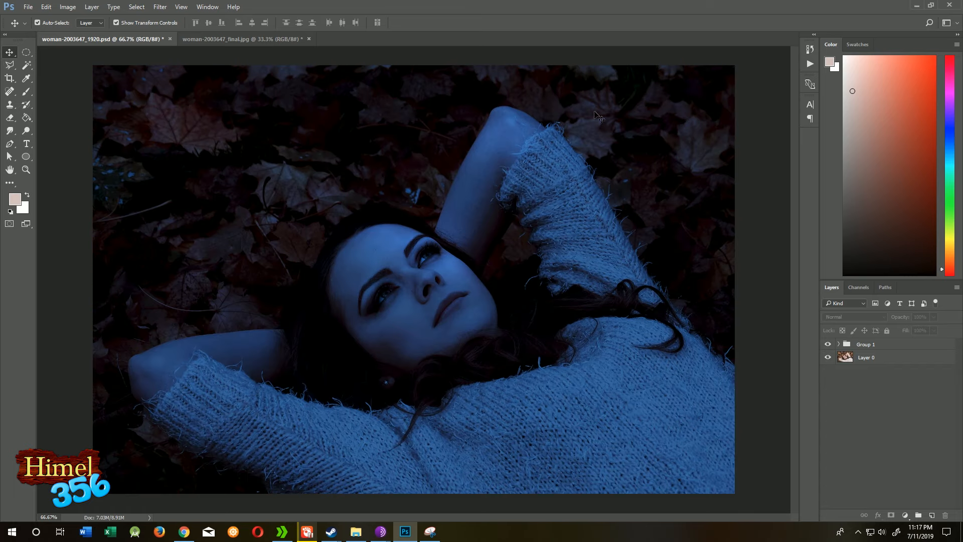